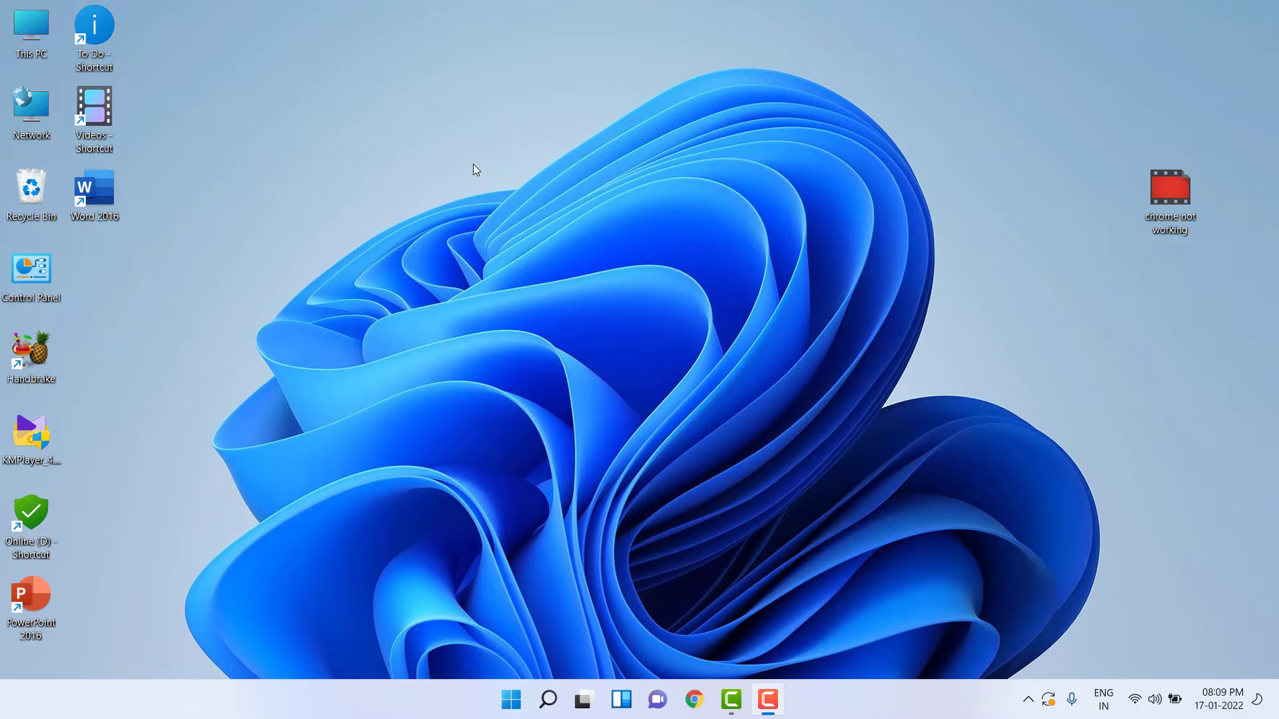
Refresh the desktop, then launch the Windows Settings app from the Start menu's pinned tiles.
{"action": "right_click", "coordinate": [473, 163]}
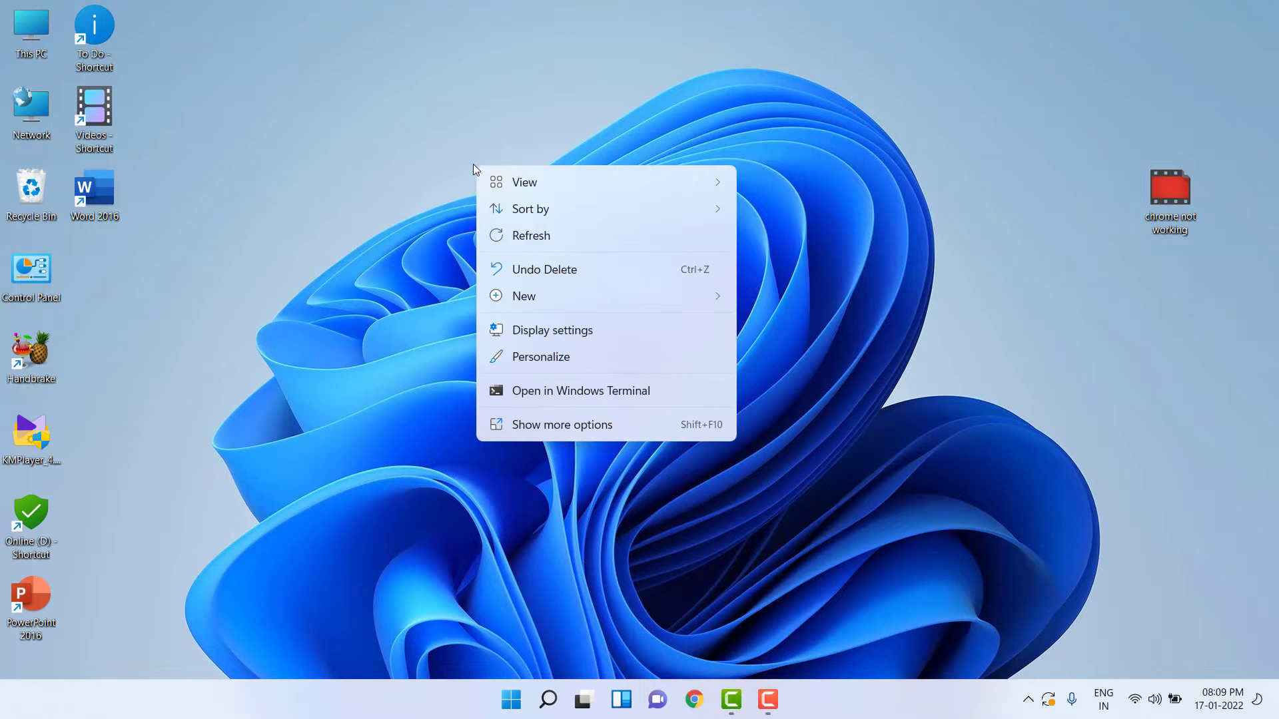
{"action": "left_click", "coordinate": [506, 239]}
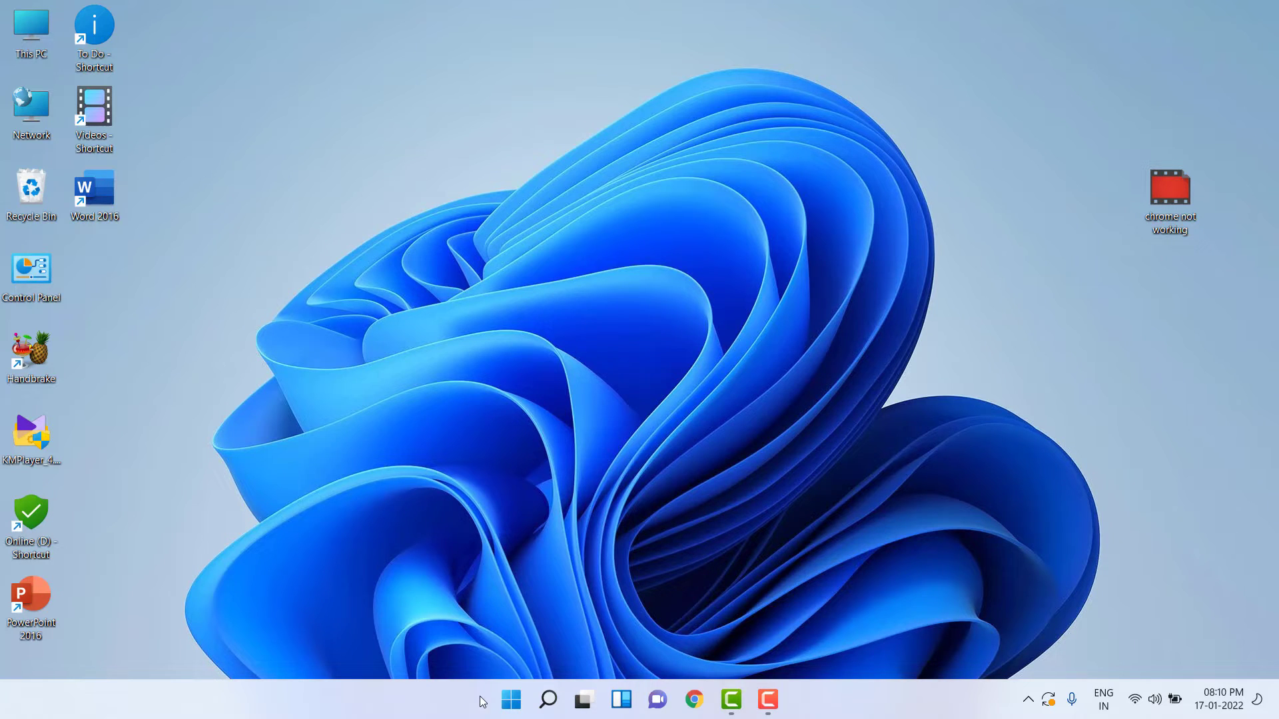
{"action": "left_click", "coordinate": [510, 700]}
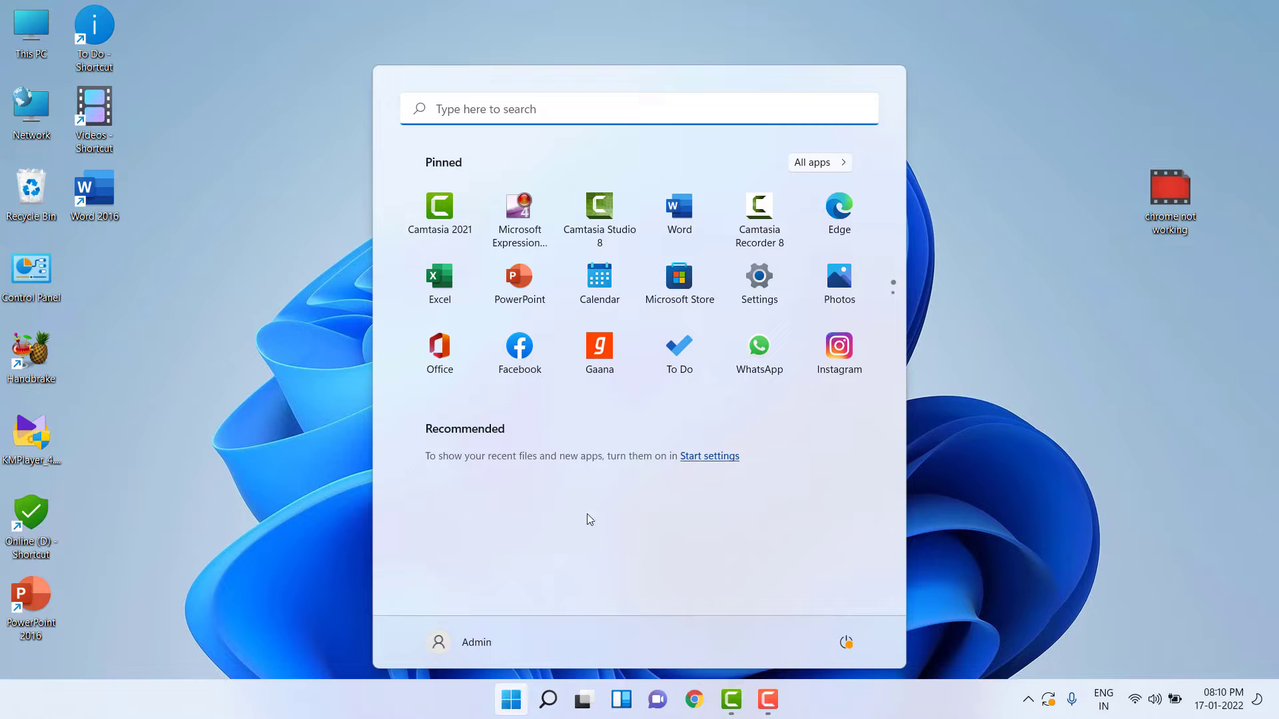
{"action": "left_click", "coordinate": [744, 282]}
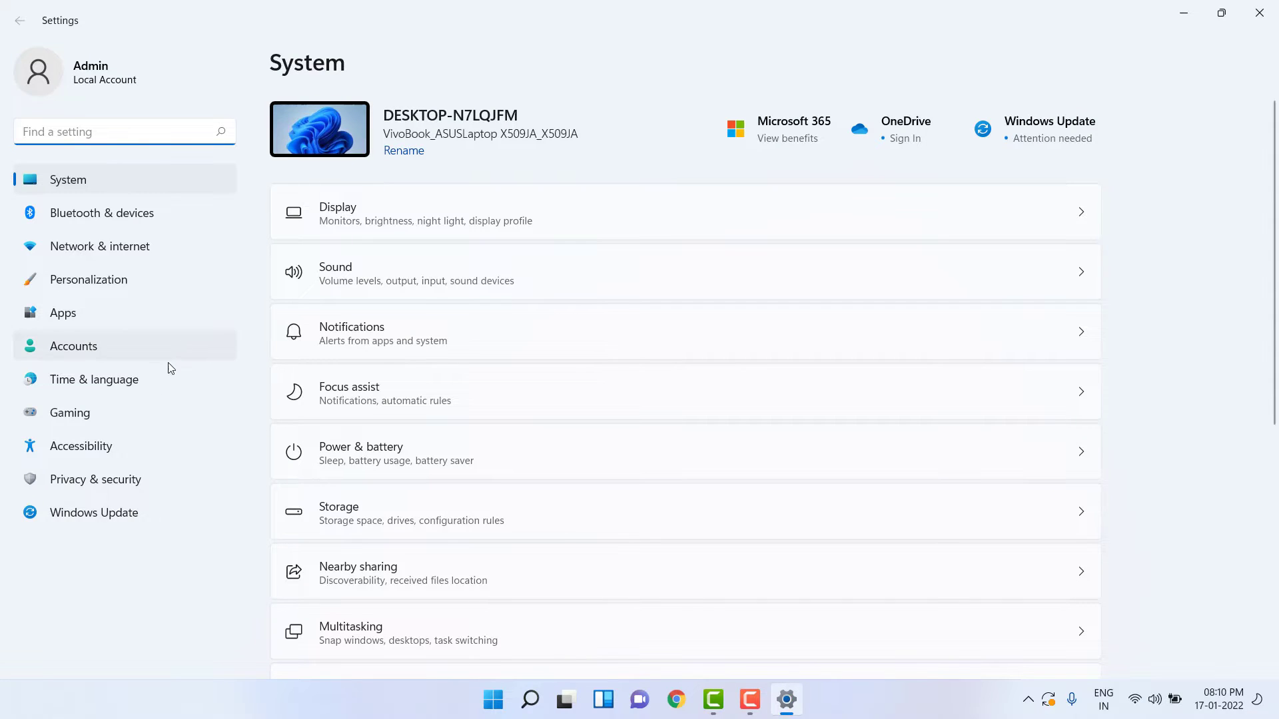
Go to the Windows Update page so cumulative update KB5009566 downloads and installs.
{"action": "left_click", "coordinate": [95, 513]}
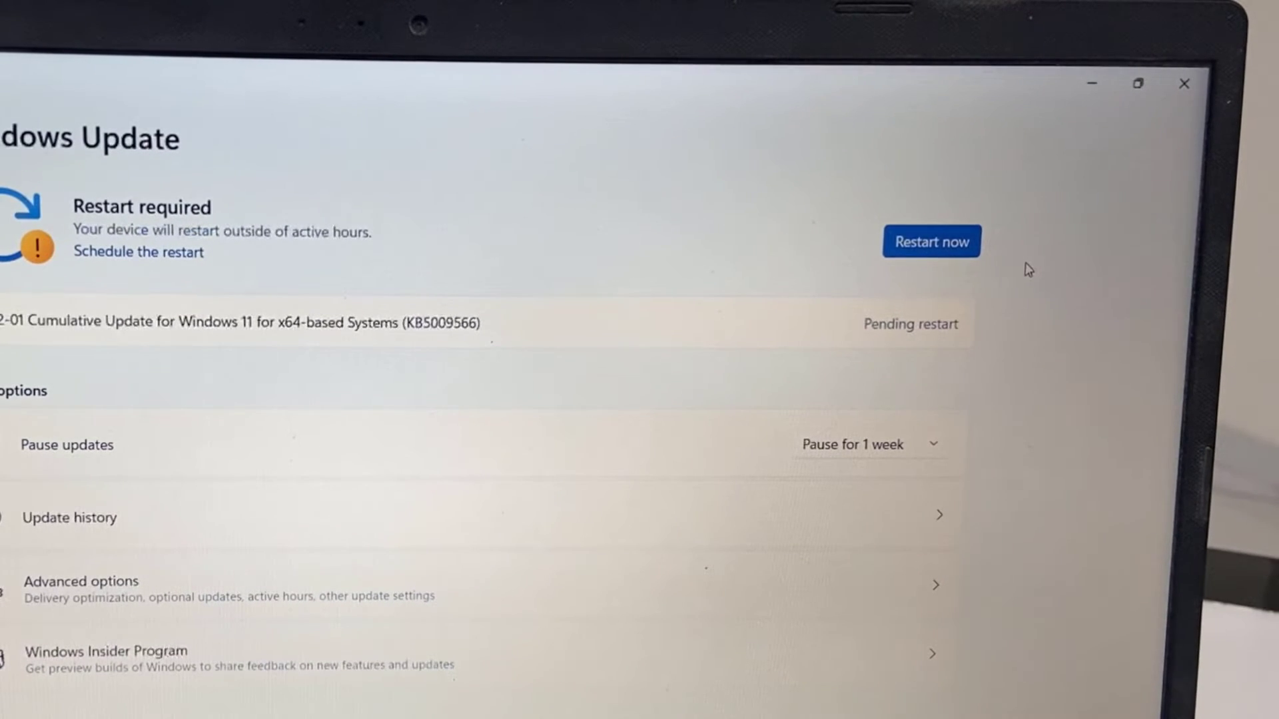
Choose Restart now and let the PC reboot back to the signed-in desktop.
{"action": "left_click", "coordinate": [914, 250]}
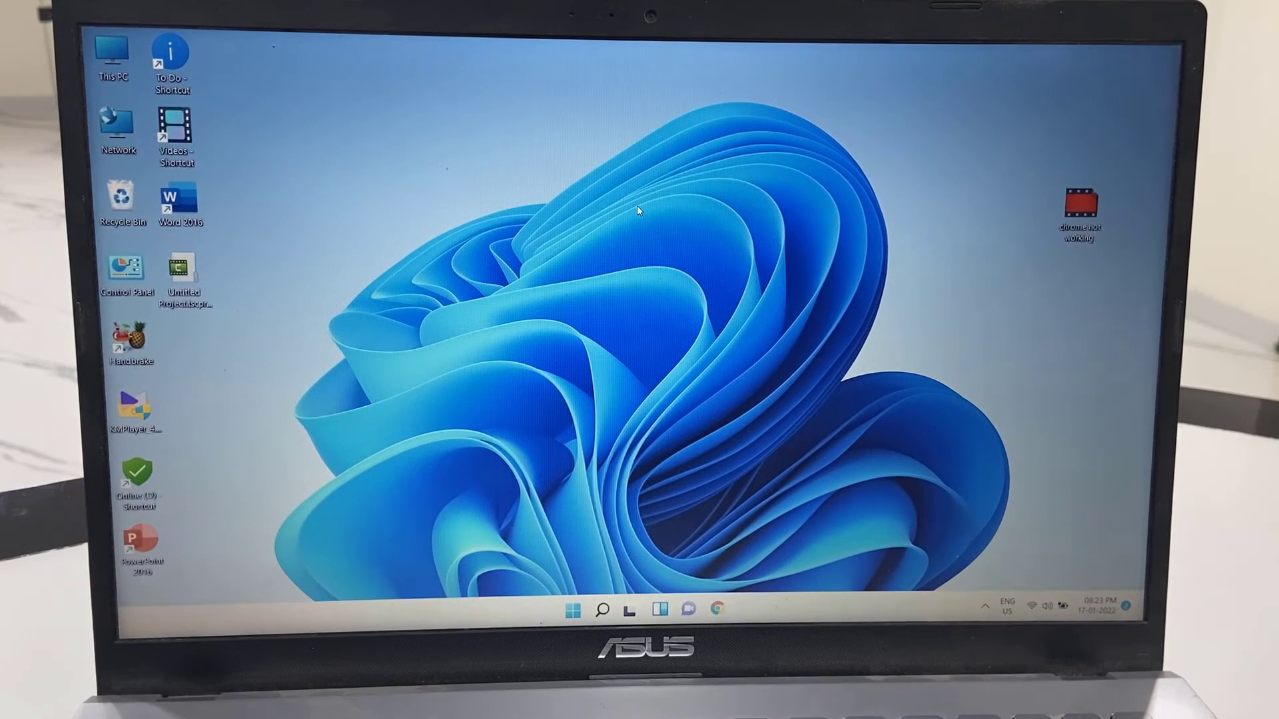
{"action": "right_click", "coordinate": [545, 310]}
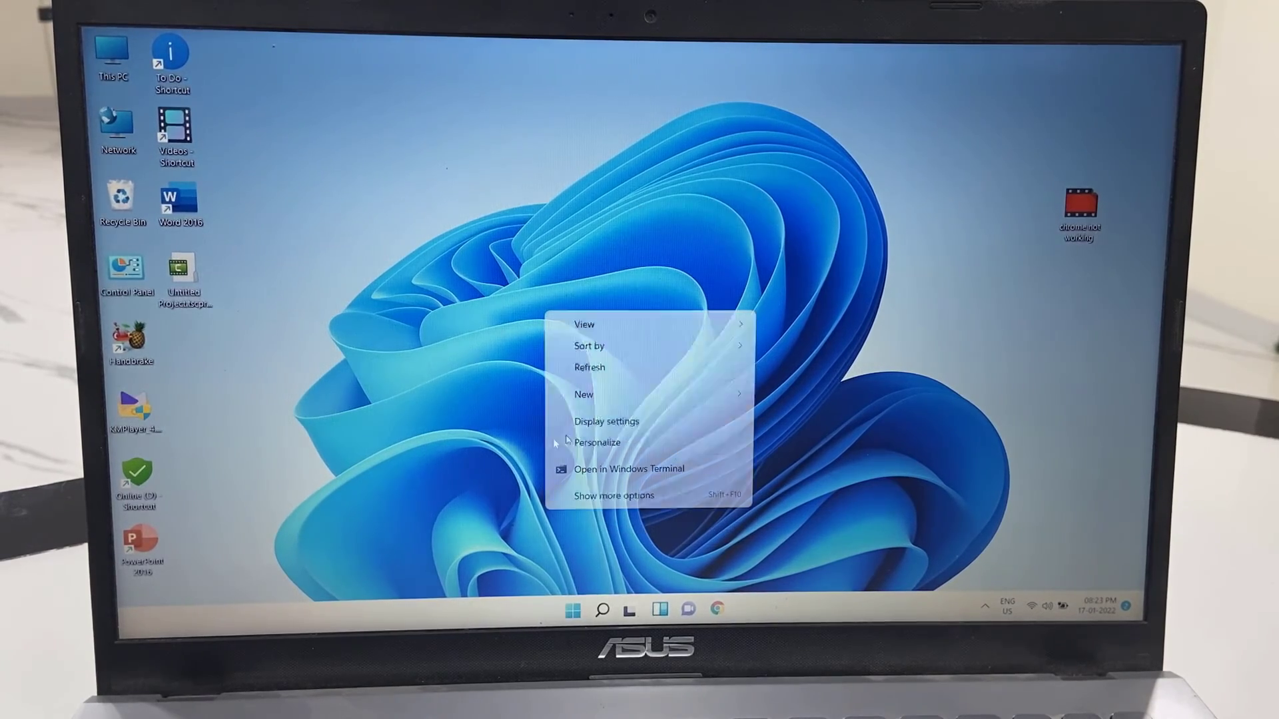
{"action": "left_click", "coordinate": [590, 369]}
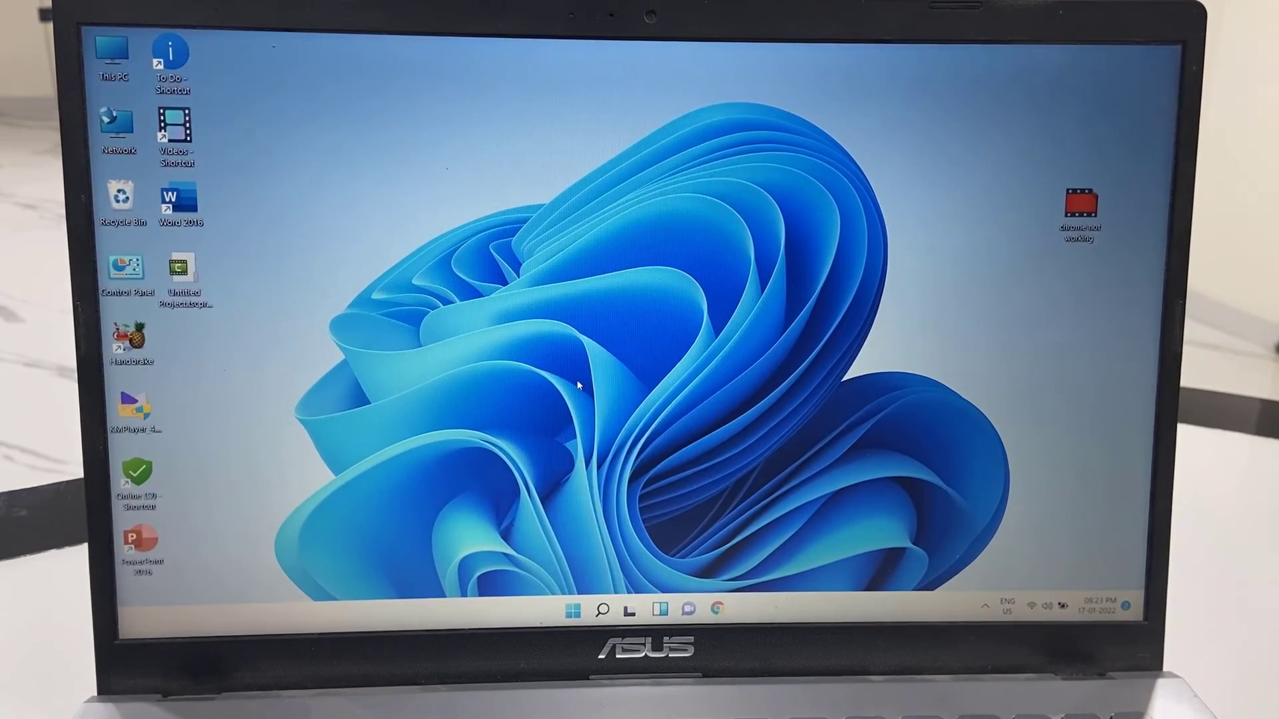